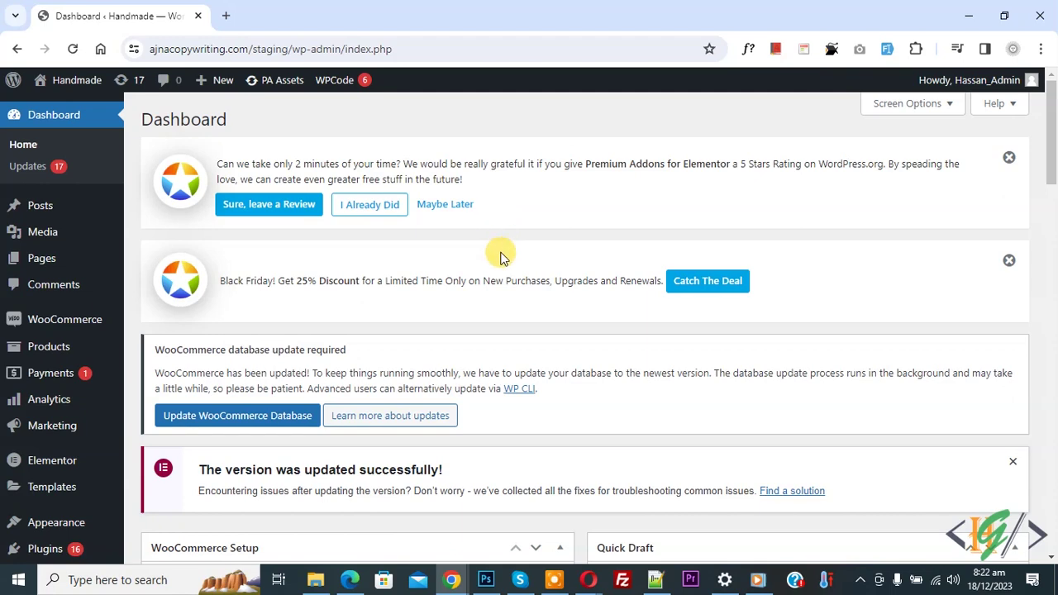
Search the plugin directory for "wpcode" and check the WPCode – Insert Headers and Footers plugin's listing
scroll(466, 211, "down", 3)
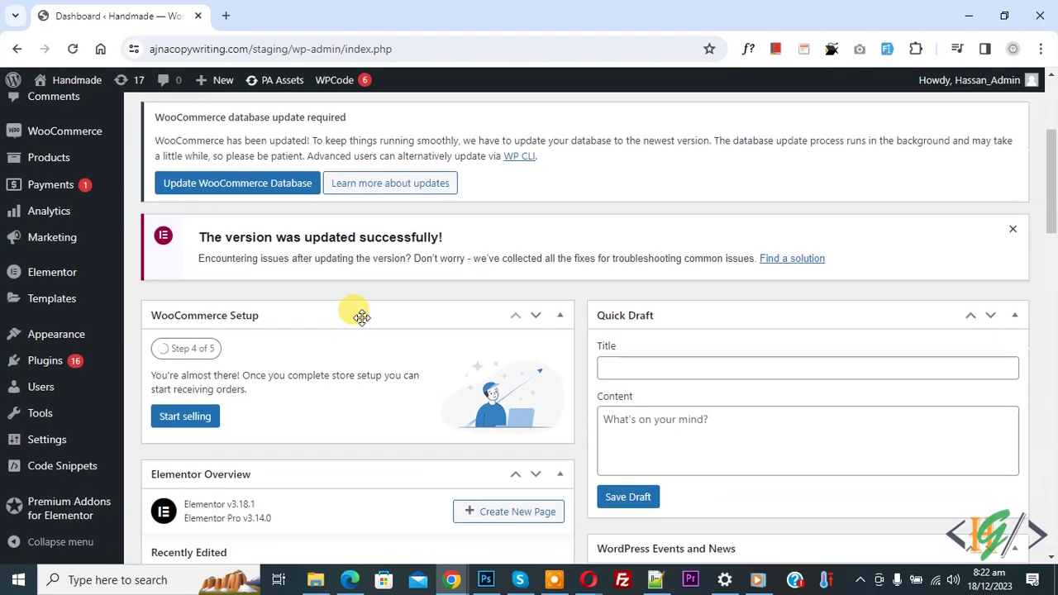
mouse_move(12, 369)
left_click(164, 383)
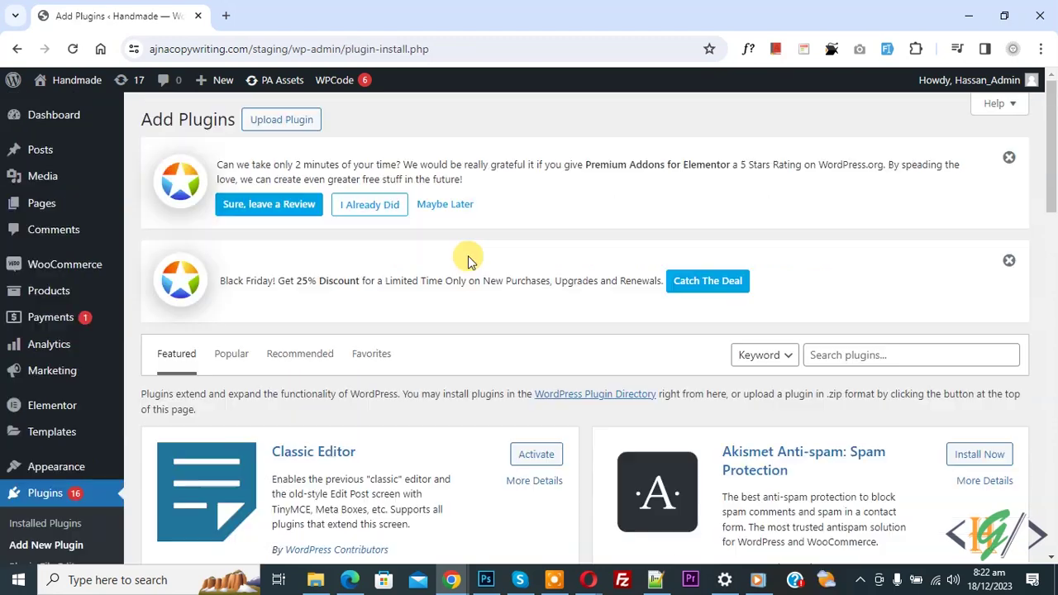
left_click(873, 356)
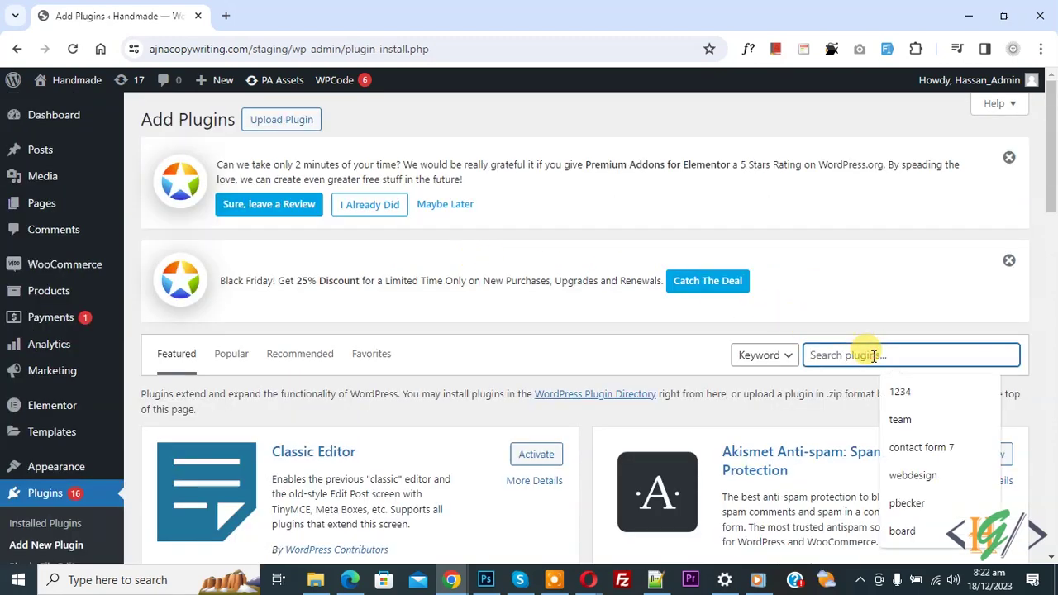
type("wpcode")
scroll(393, 399, "down", 1)
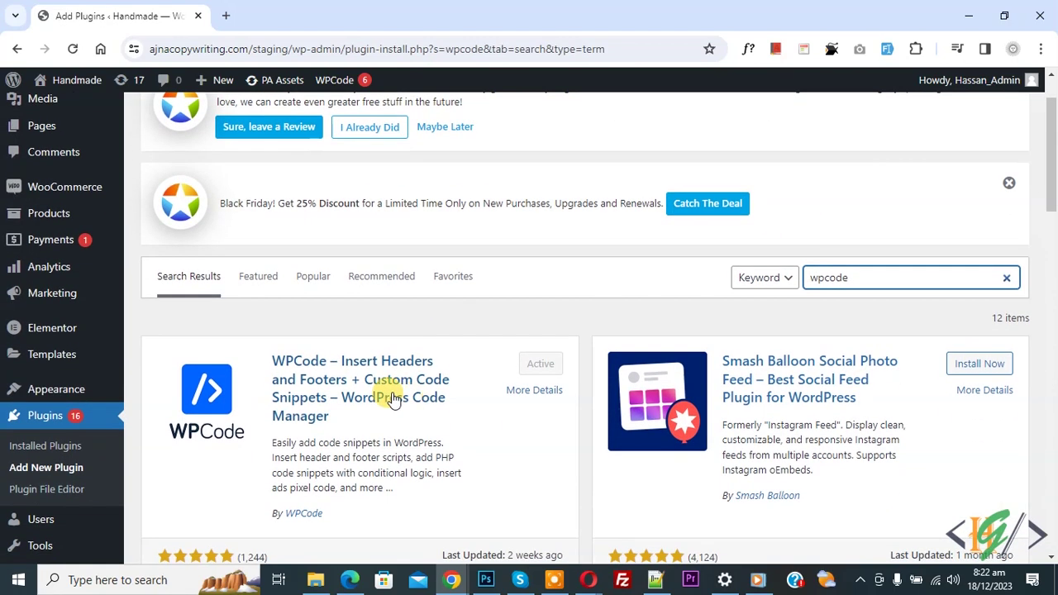
scroll(394, 400, "down", 1)
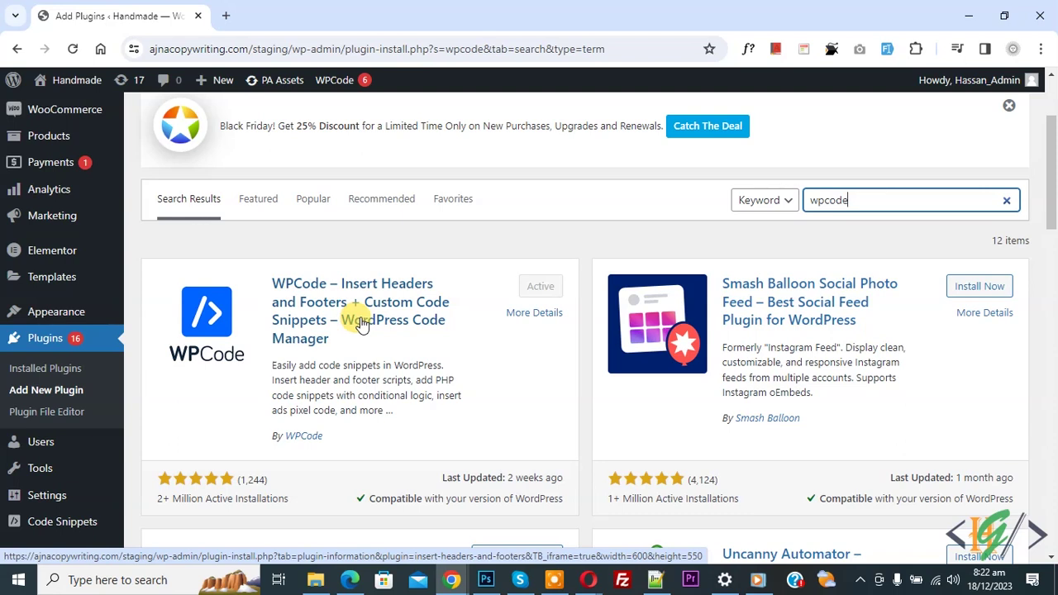
Start a new blank custom snippet in Code Snippets using the Add Your Custom Code option
mouse_move(73, 529)
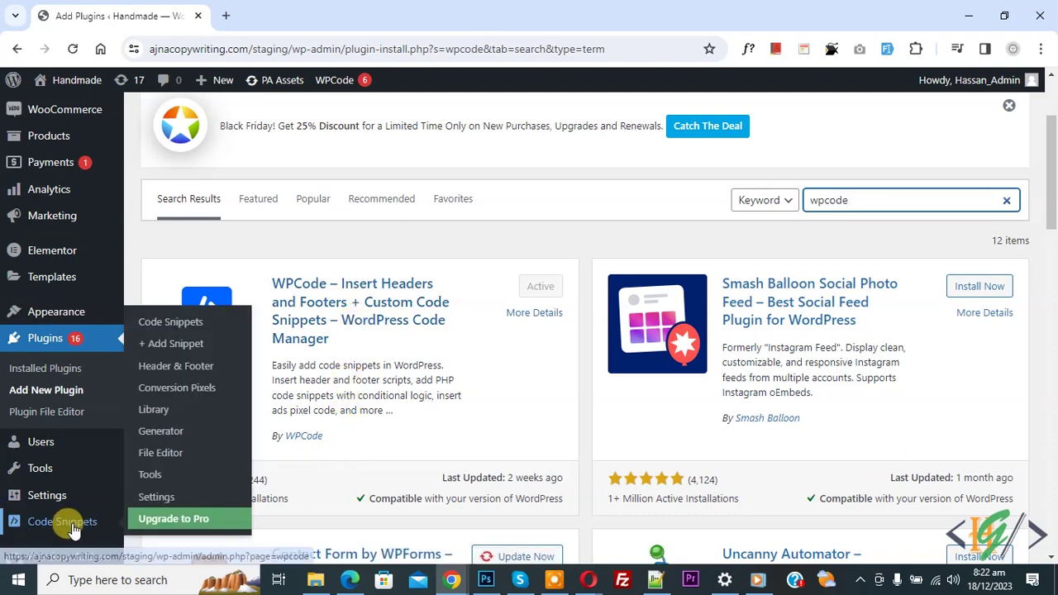
left_click(173, 345)
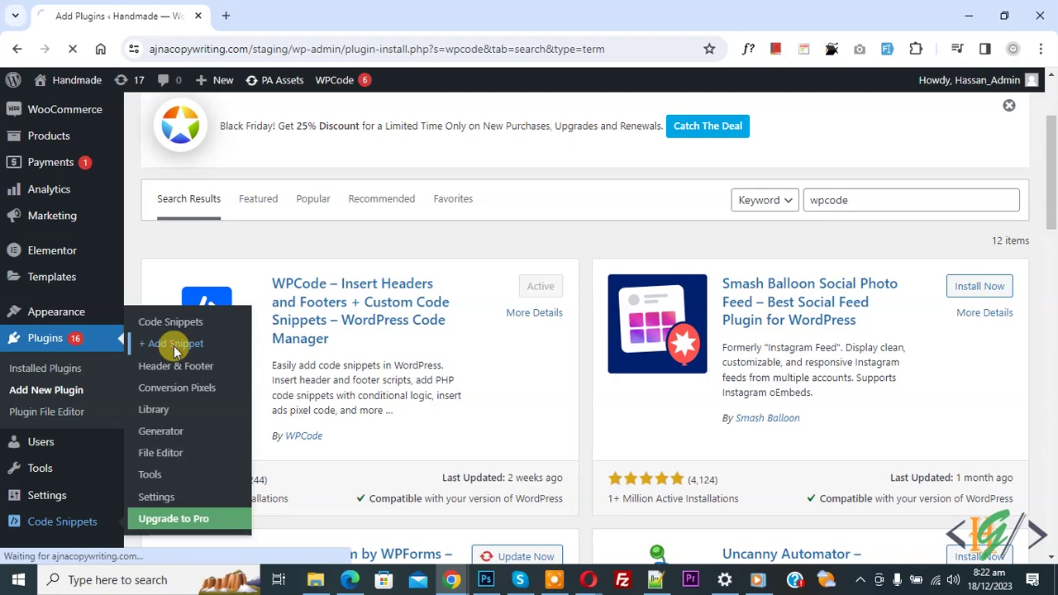
mouse_move(461, 386)
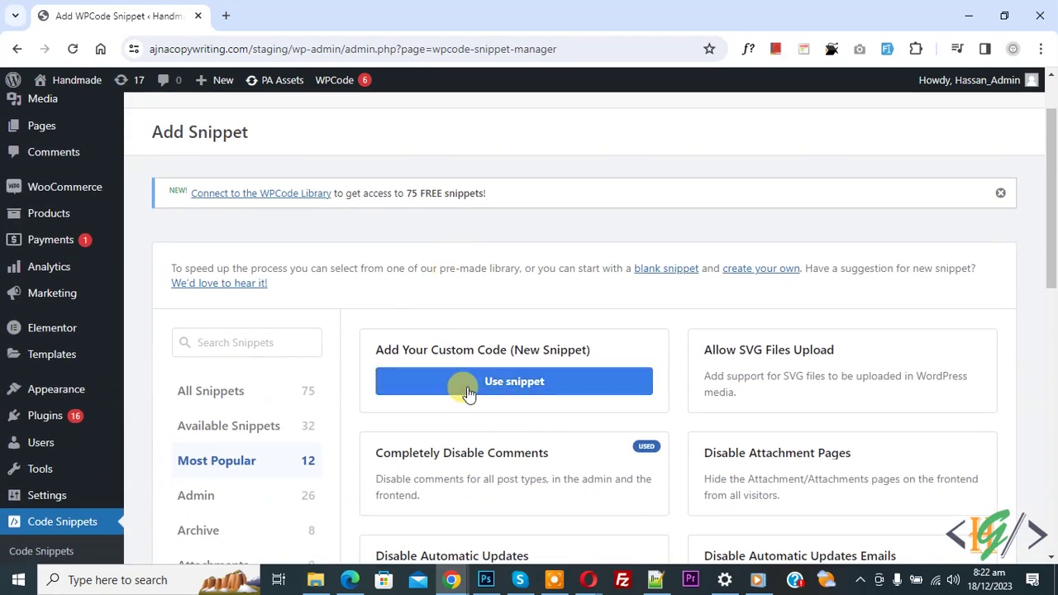
left_click(514, 388)
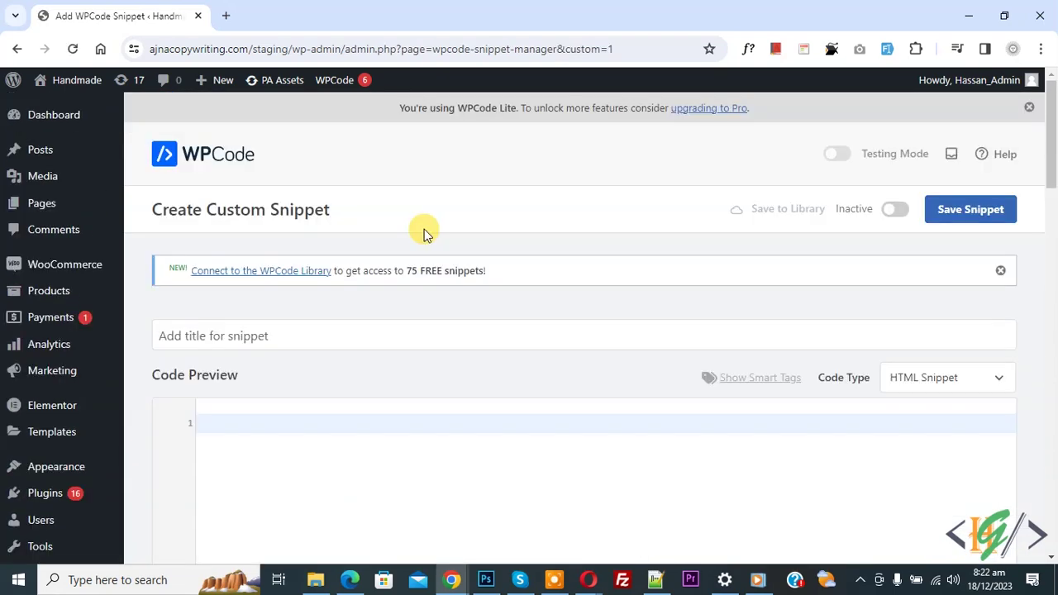
left_click_drag(155, 210, 342, 207)
left_click(342, 207)
Set the code type to PHP Snippet and paste the template_redirect code that sends logged-out checkout visitors to the My Account page
scroll(356, 173, "down", 2)
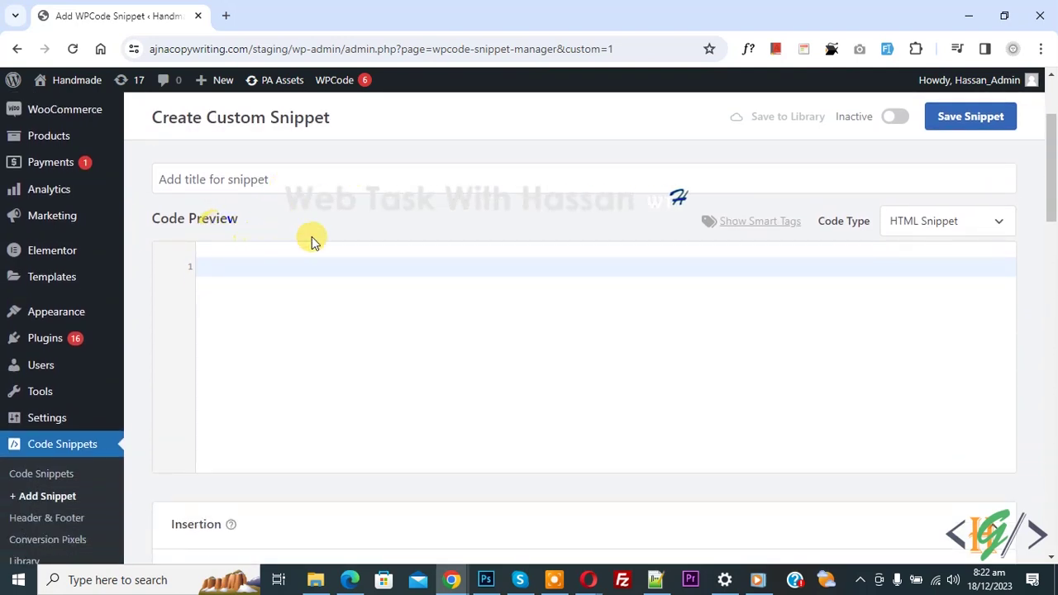
left_click(948, 231)
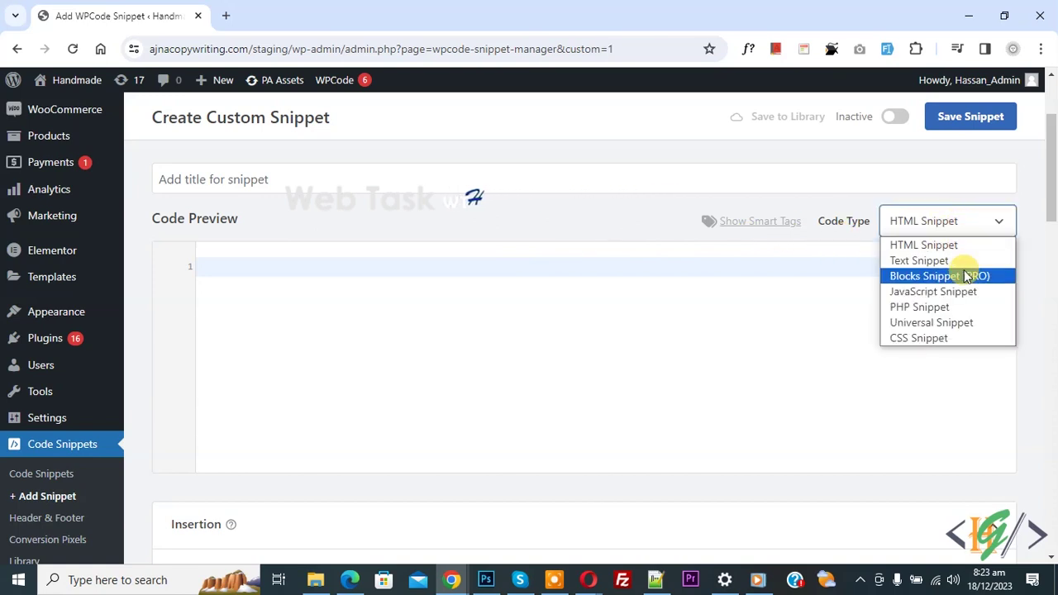
left_click(967, 307)
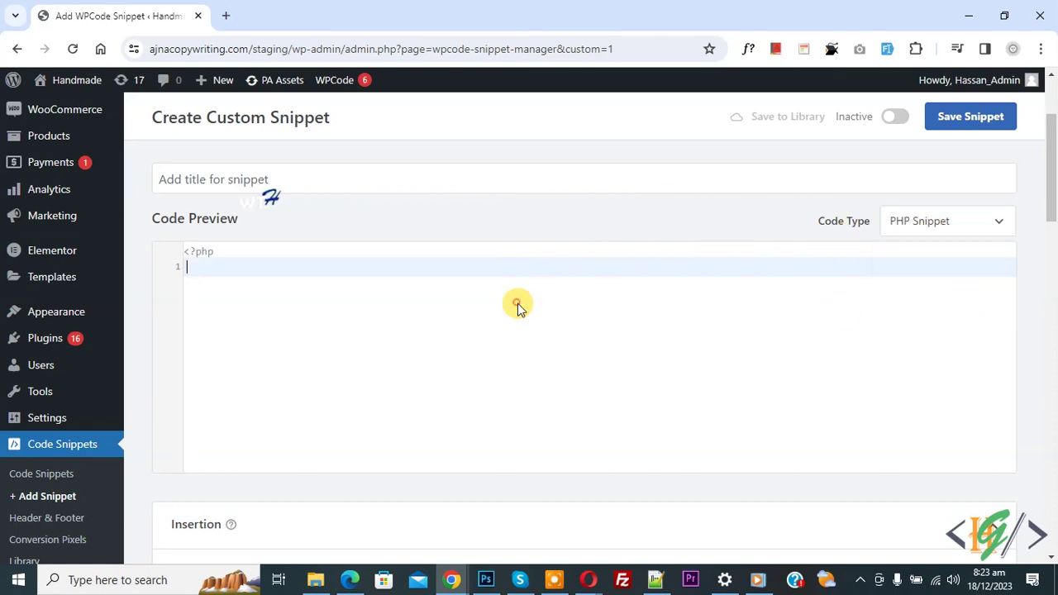
key("ctrl+v")
left_click_drag(253, 440, 160, 238)
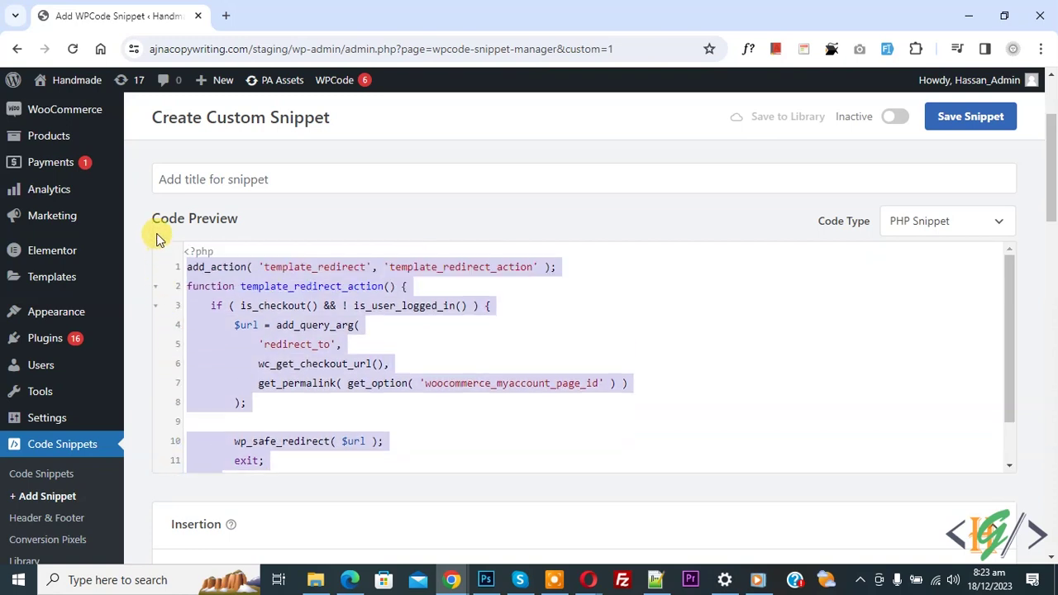
left_click(334, 344)
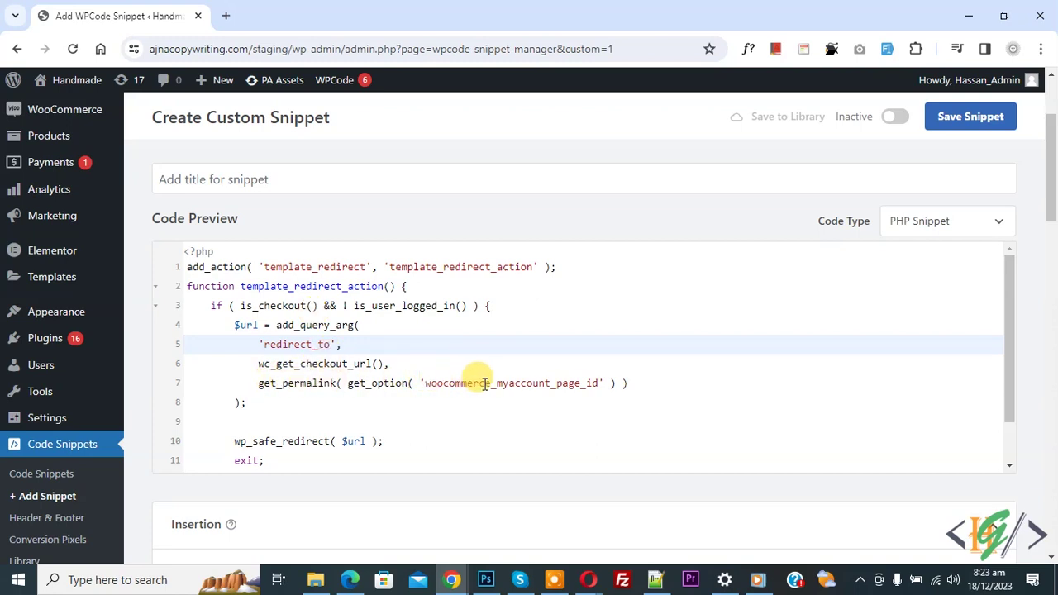
Review the snippet's insertion settings, then activate and save the snippet
left_click_drag(1051, 165, 1052, 228)
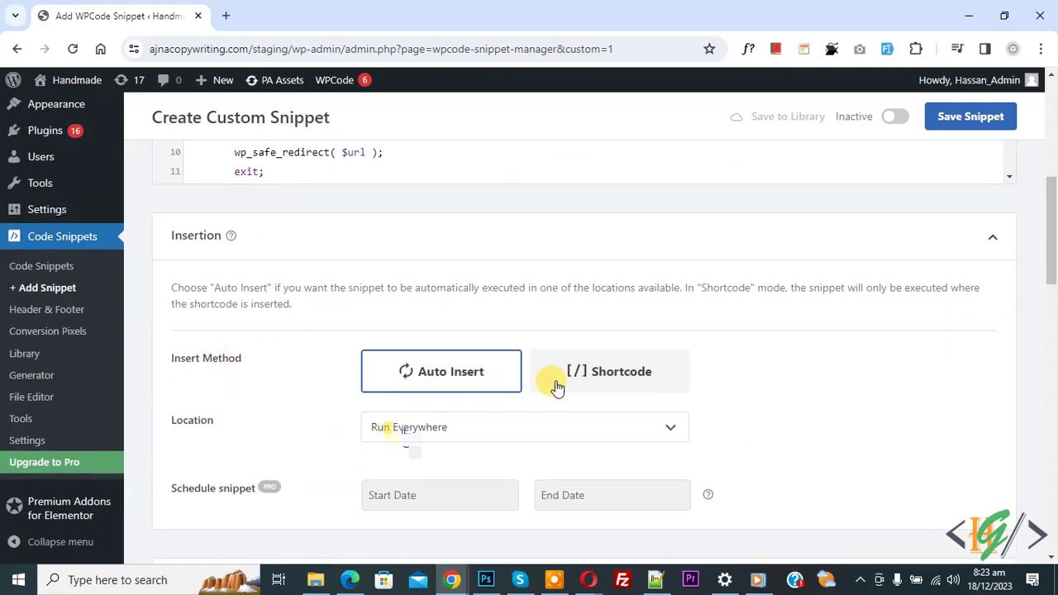
left_click(893, 123)
left_click(951, 125)
left_click_drag(171, 270, 266, 270)
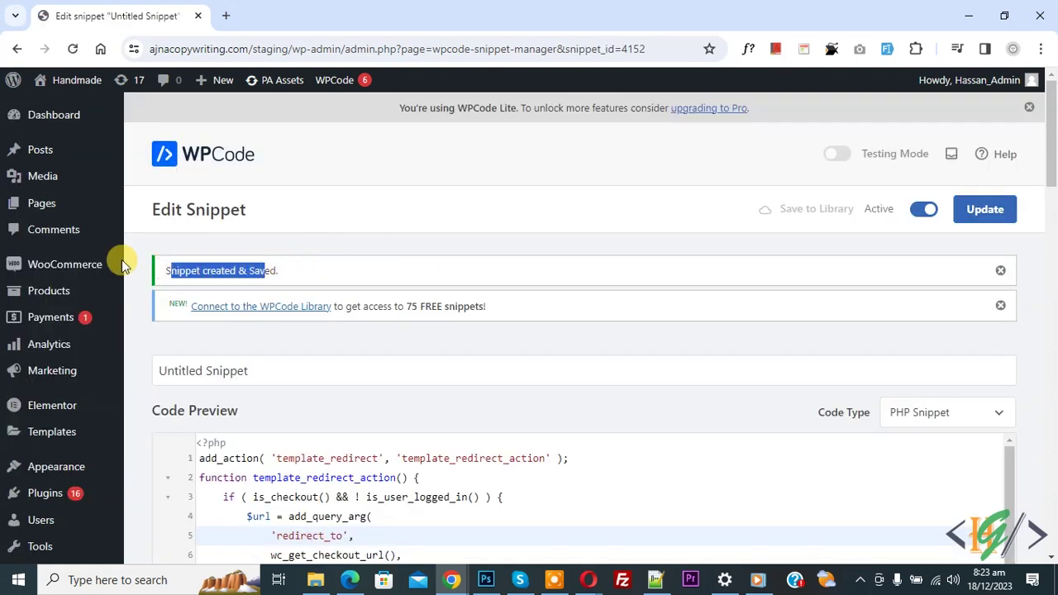
Open the WooCommerce settings in a new tab and check the Advanced page setup for the cart, checkout and account pages
mouse_move(89, 260)
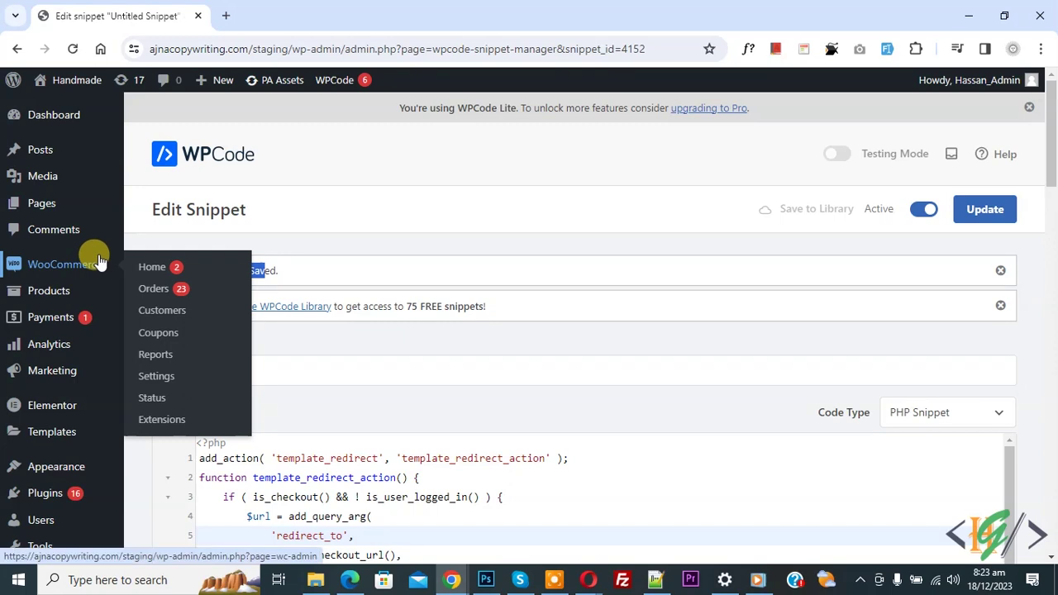
right_click(172, 386)
left_click(236, 149)
left_click(257, 16)
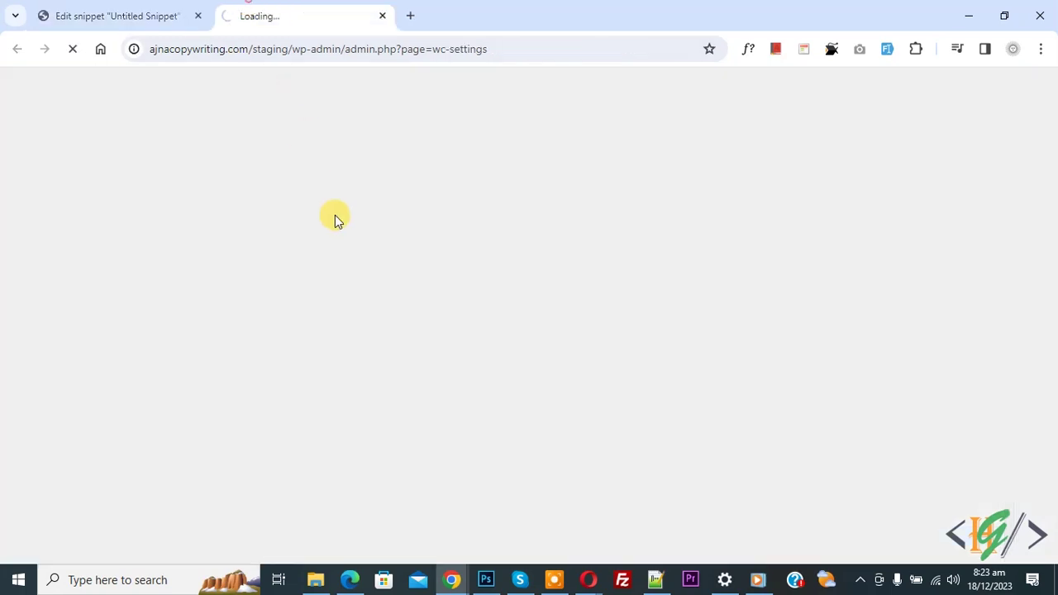
left_click(725, 347)
scroll(441, 264, "down", 4)
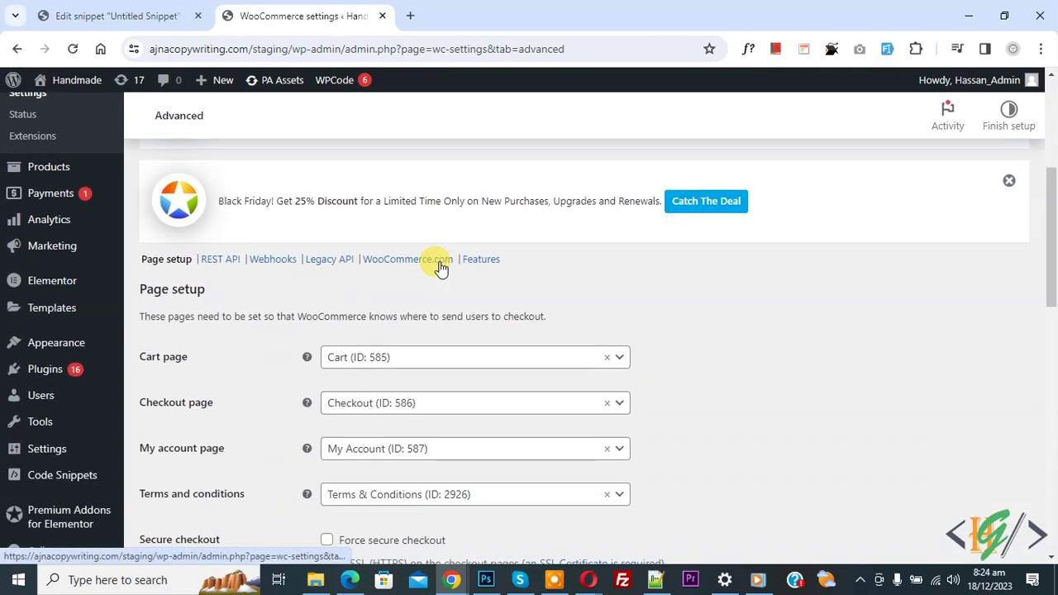
scroll(440, 264, "down", 1)
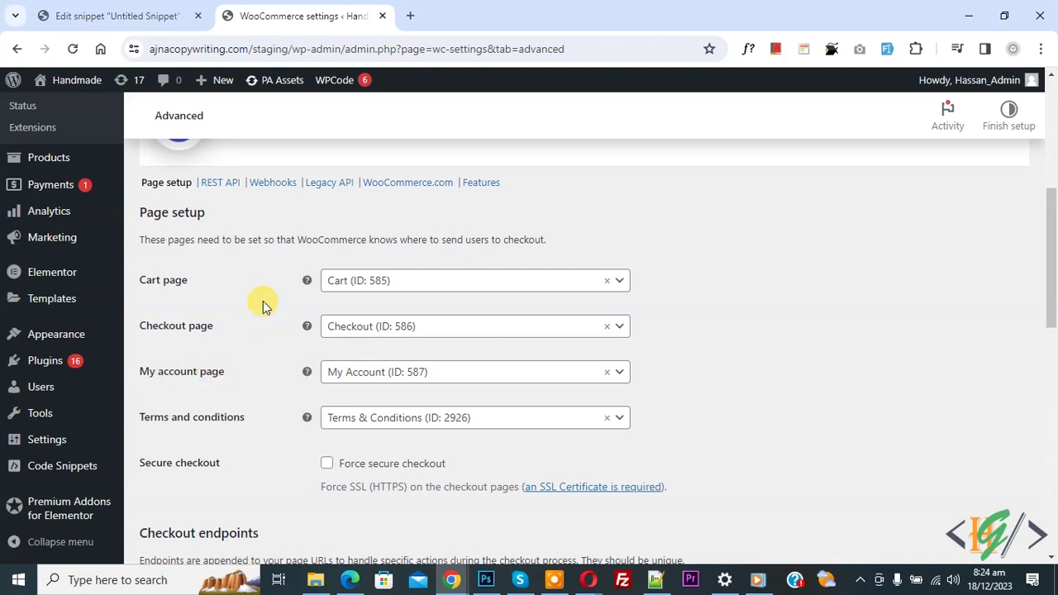
scroll(263, 304, "down", 1)
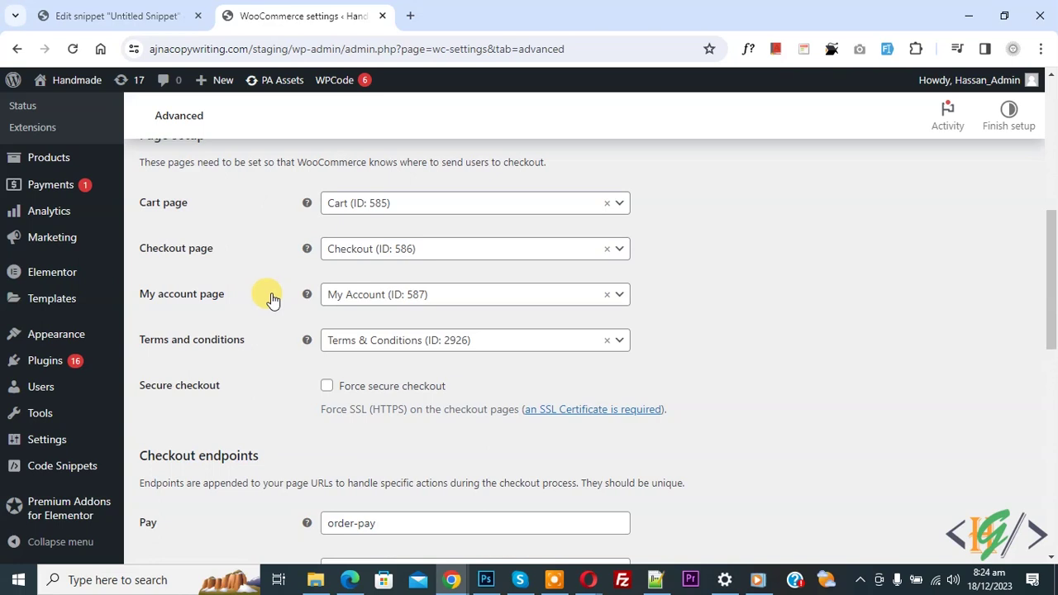
Open the site's Permalink Settings and re-save them with the existing options
mouse_move(66, 442)
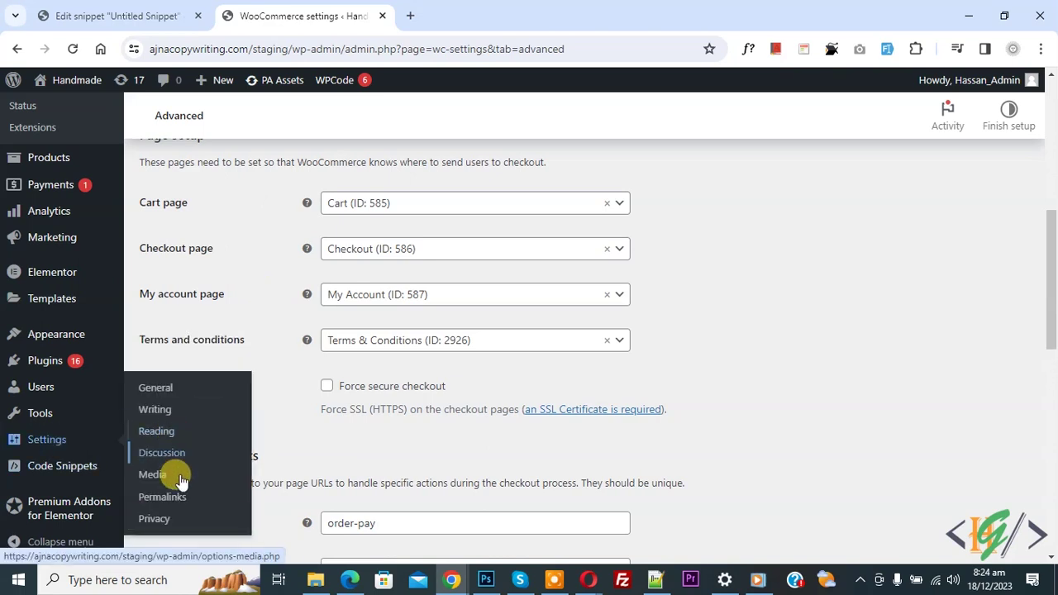
left_click(178, 502)
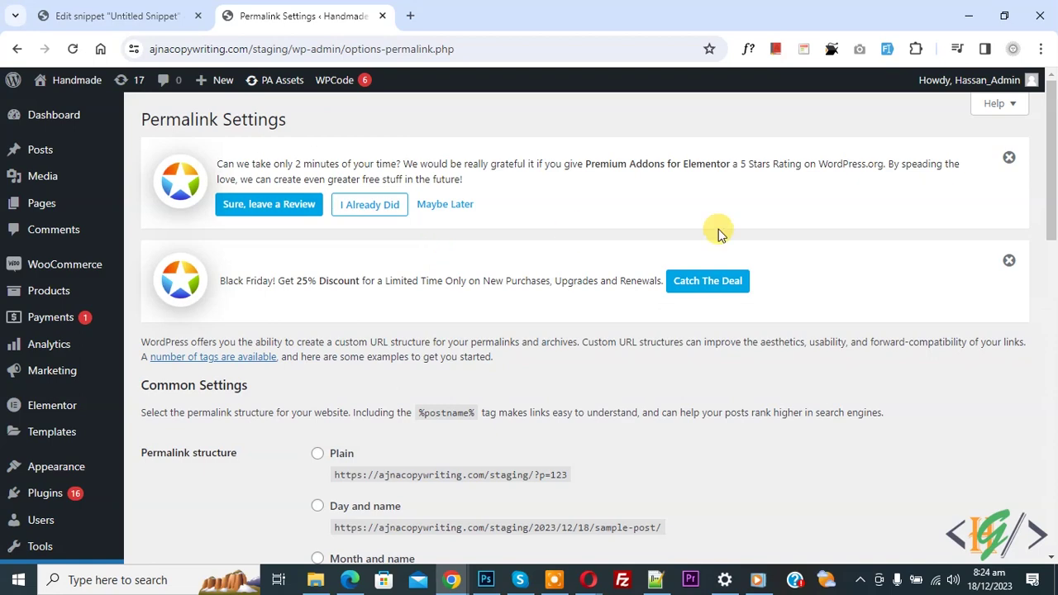
left_click_drag(1052, 190, 1053, 502)
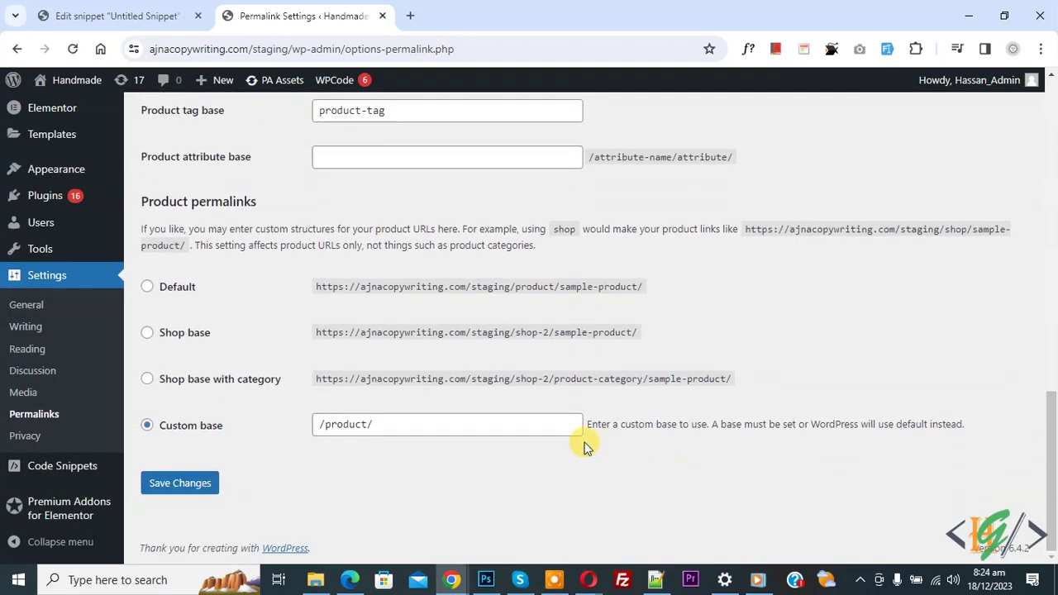
left_click(186, 484)
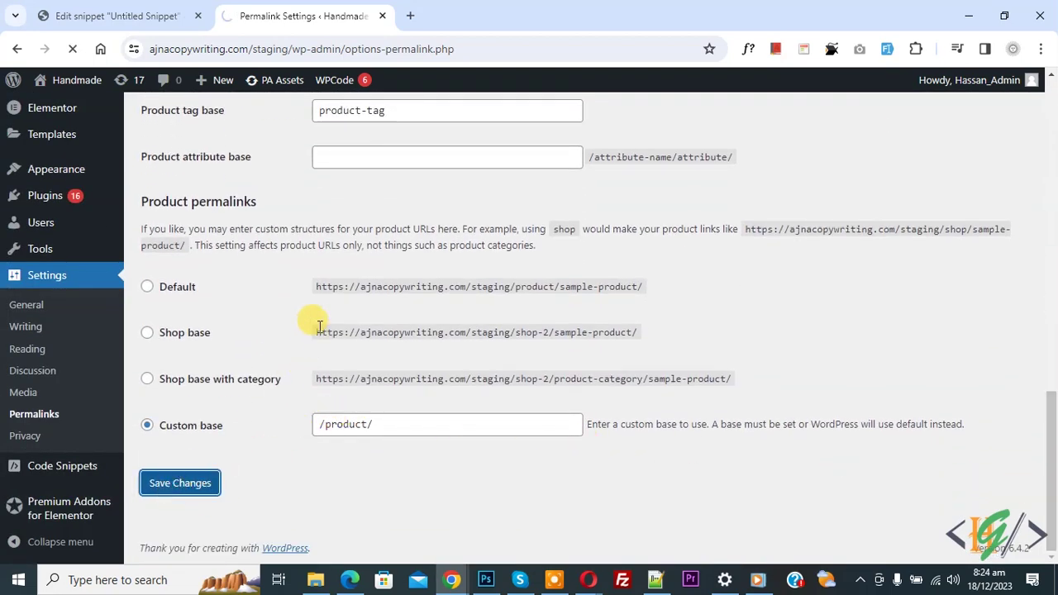
key("ctrl+shift+n")
type("https://ajnacopywriting.com/staging/")
key("Return")
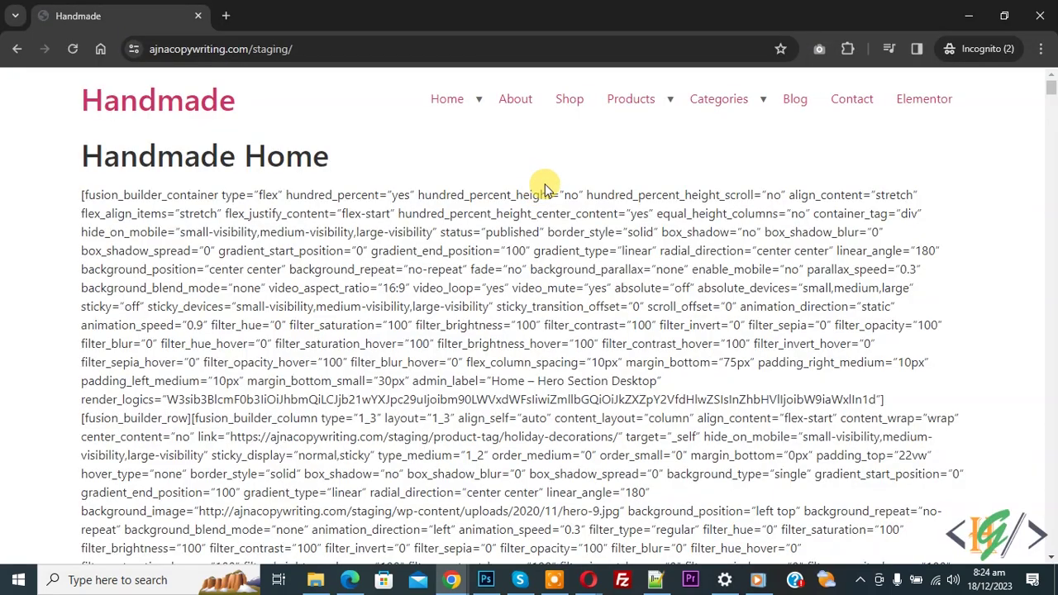
left_click(567, 100)
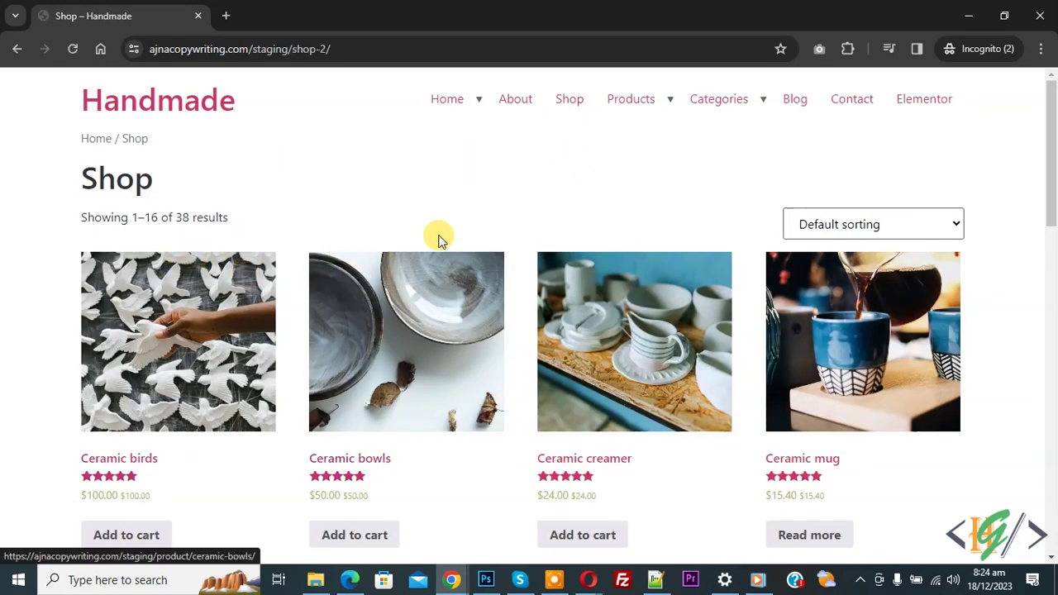
Add the Ceramic birds product to the cart, view the cart and proceed to checkout
scroll(432, 243, "down", 2)
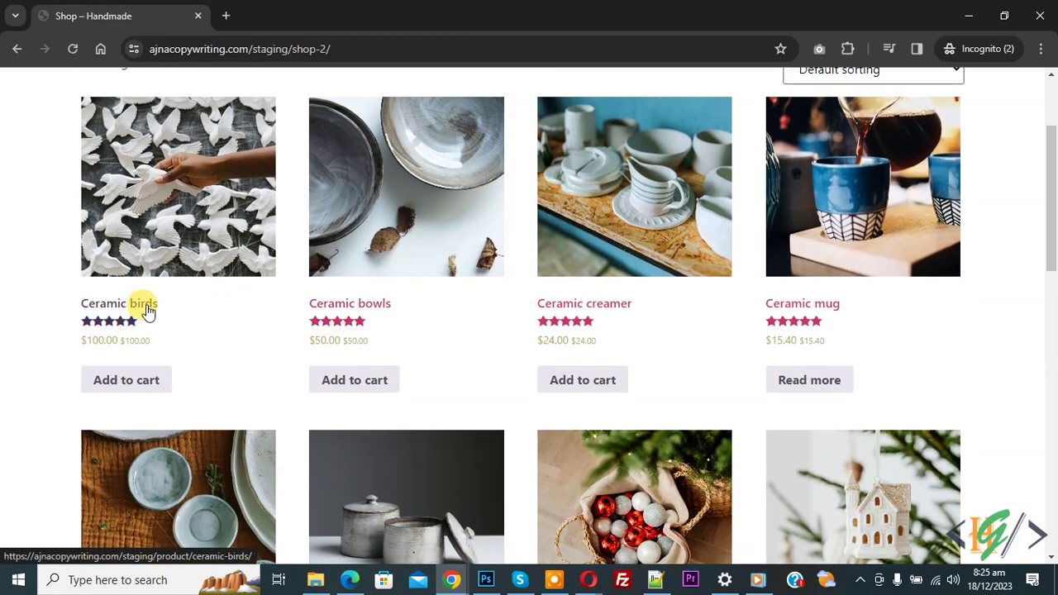
left_click(152, 385)
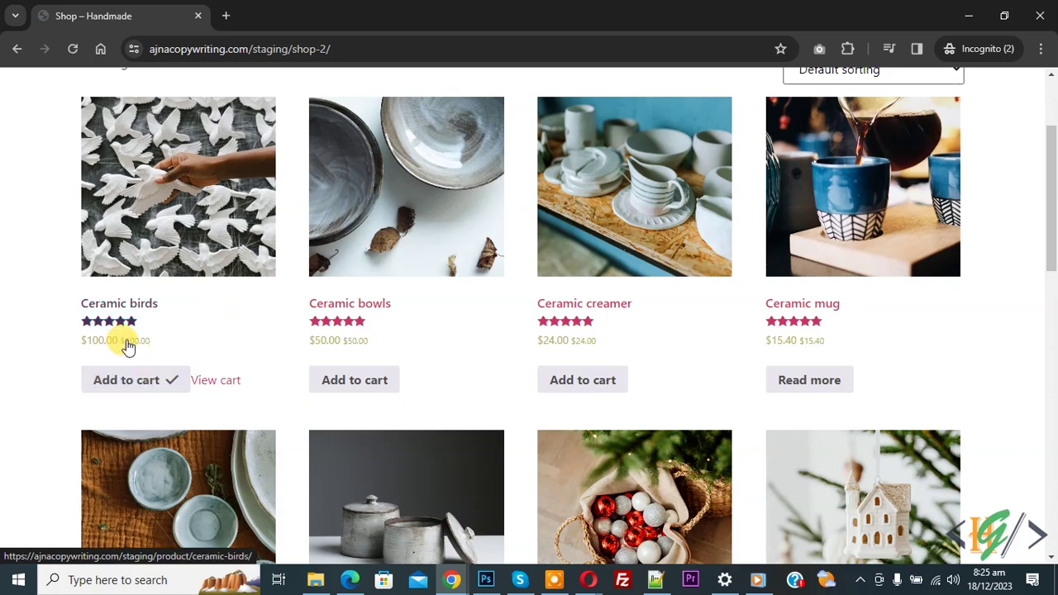
left_click(215, 383)
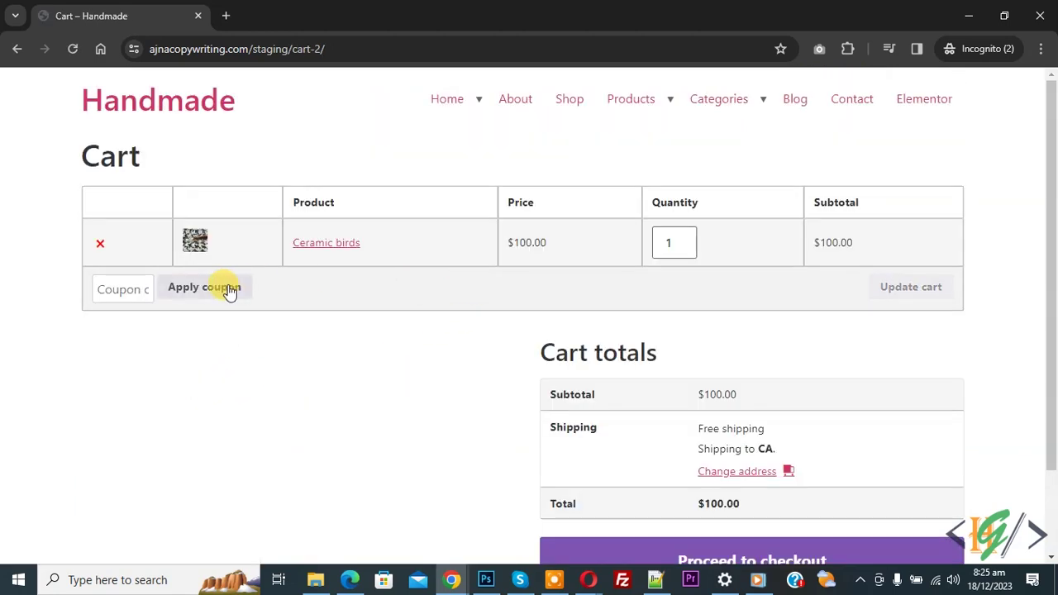
scroll(673, 340, "down", 2)
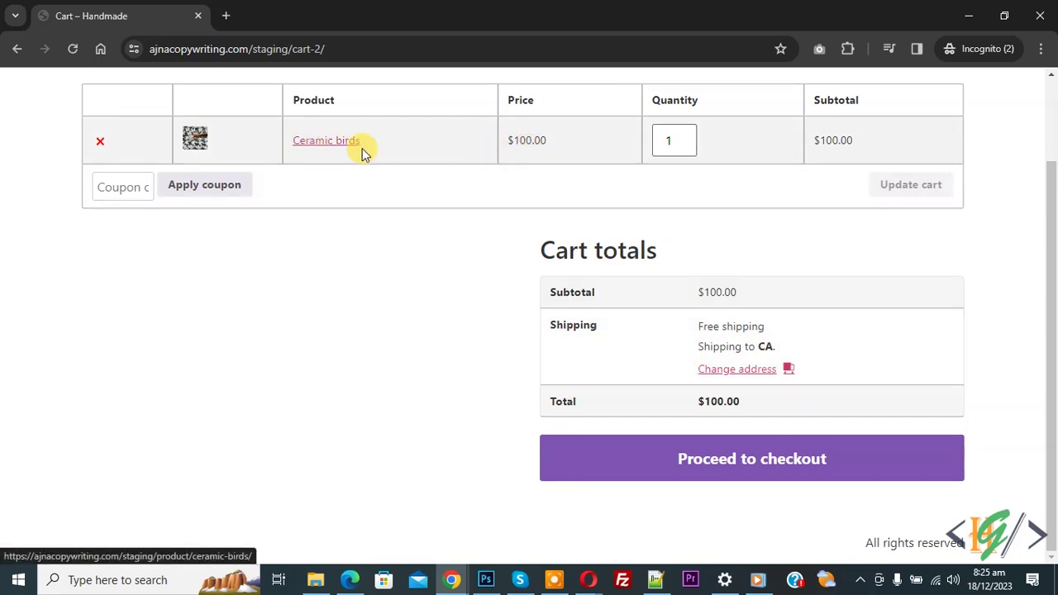
left_click(752, 467)
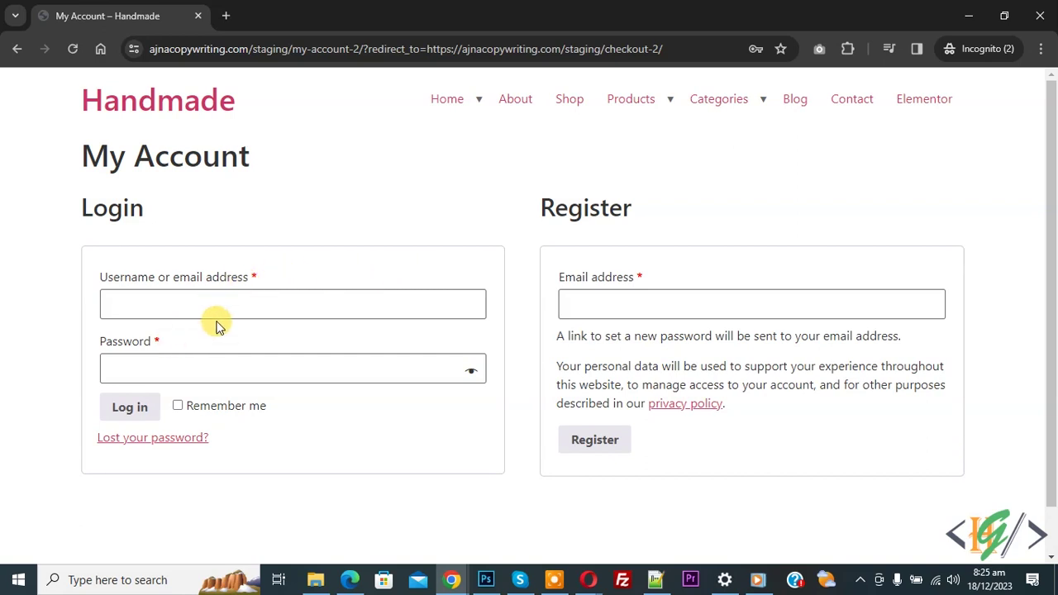
Log in with the saved username and account password, and review the order on the checkout page
left_click(250, 324)
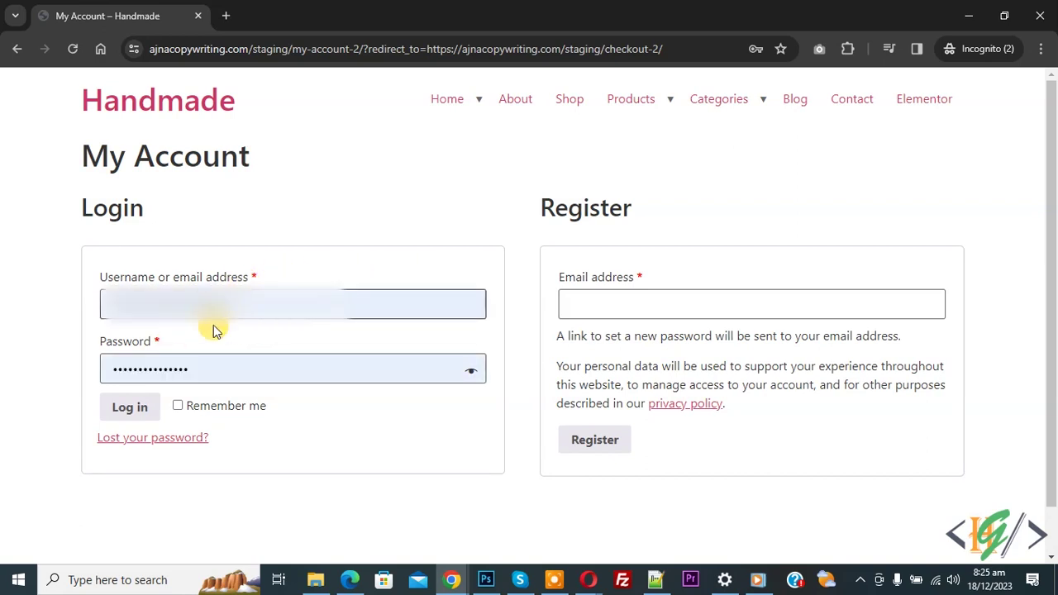
left_click(129, 407)
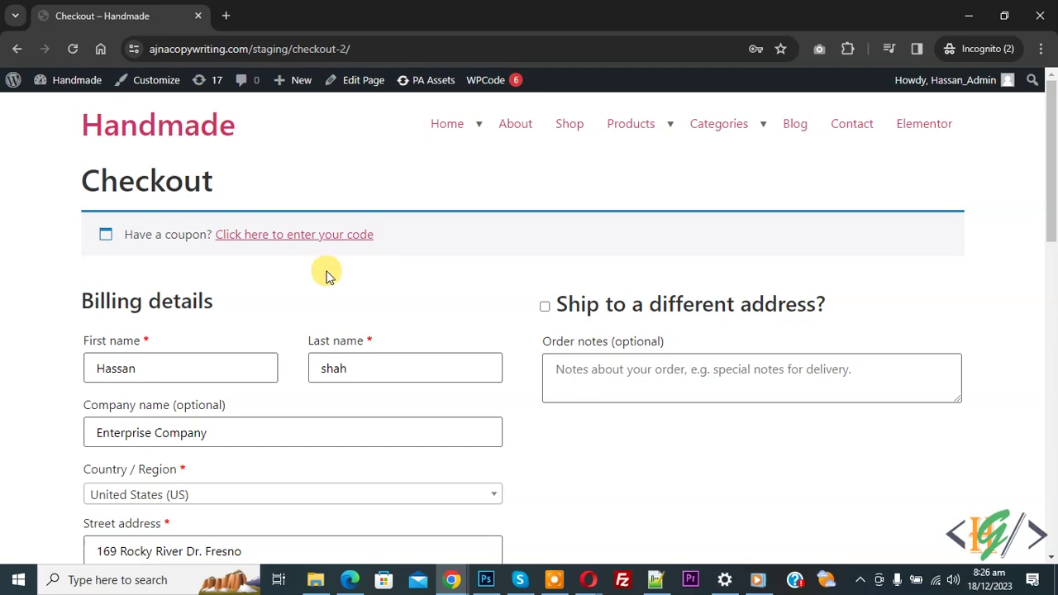
scroll(323, 272, "down", 9)
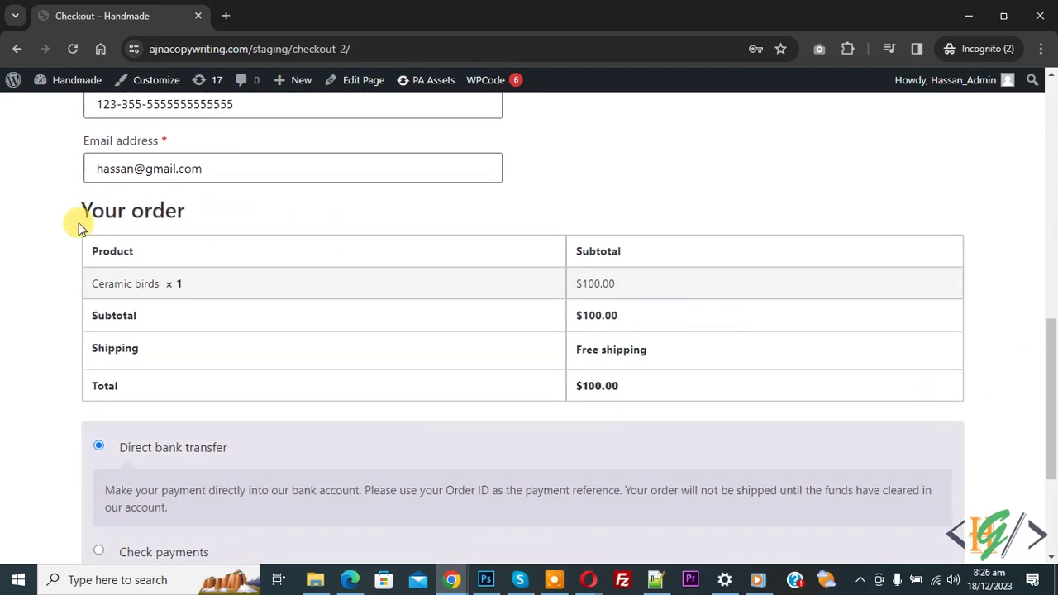